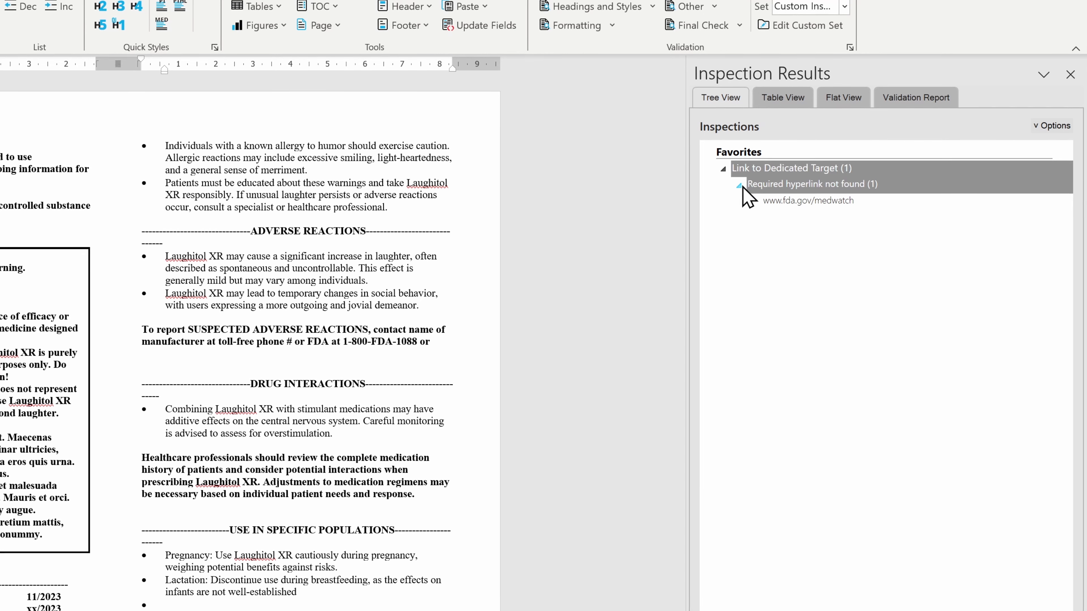
Select the missing MedWatch hyperlink finding in the USPI inspection results.
click(772, 200)
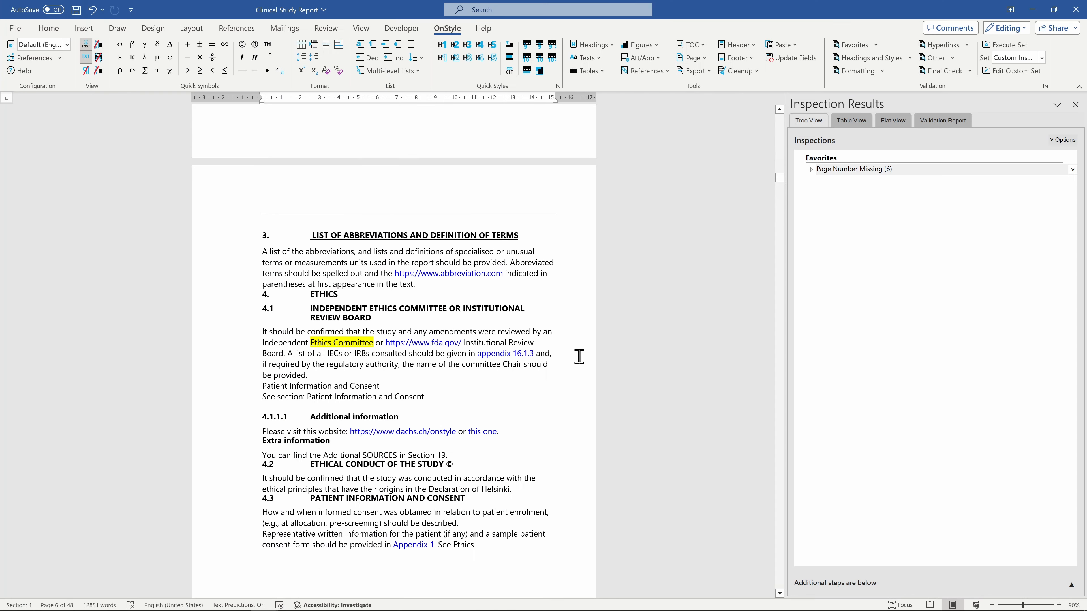
Expand Page Number Missing and visit the Section 1, 3, 4 and 5 findings in the report.
click(811, 169)
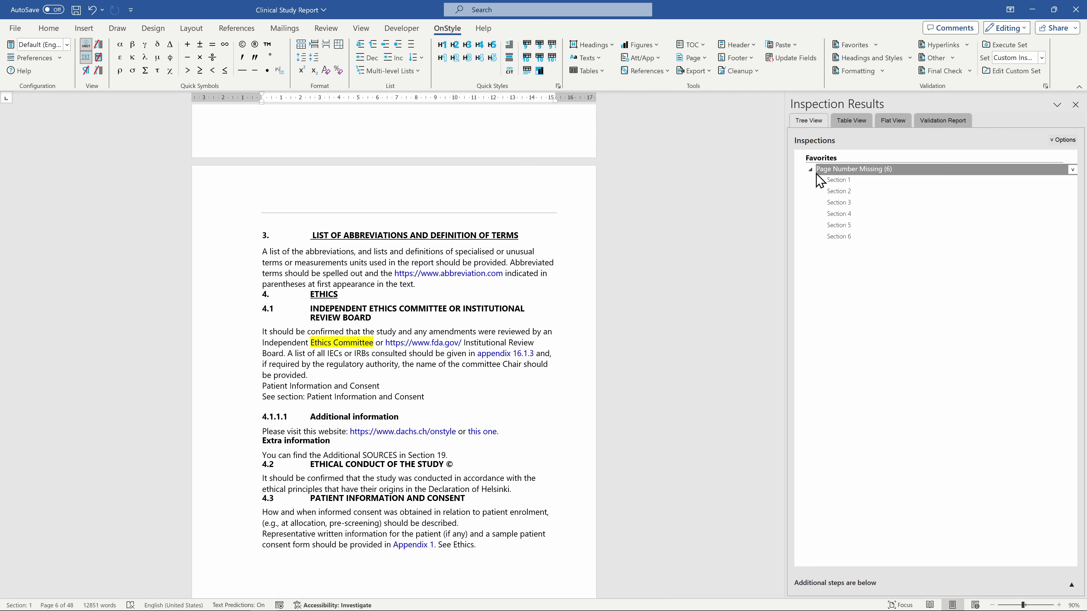
click(821, 179)
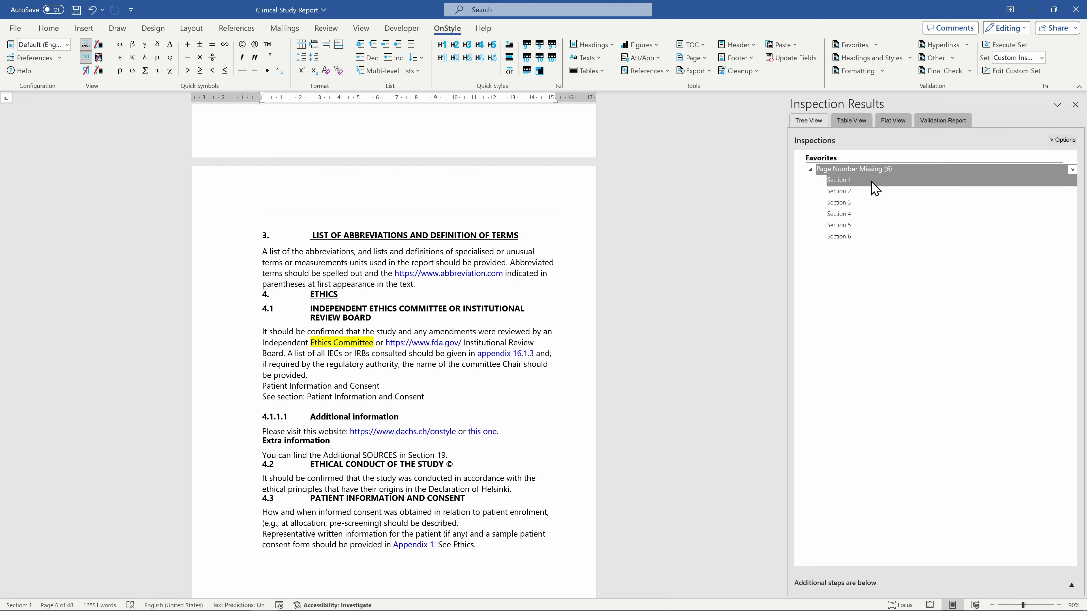
click(884, 203)
click(885, 214)
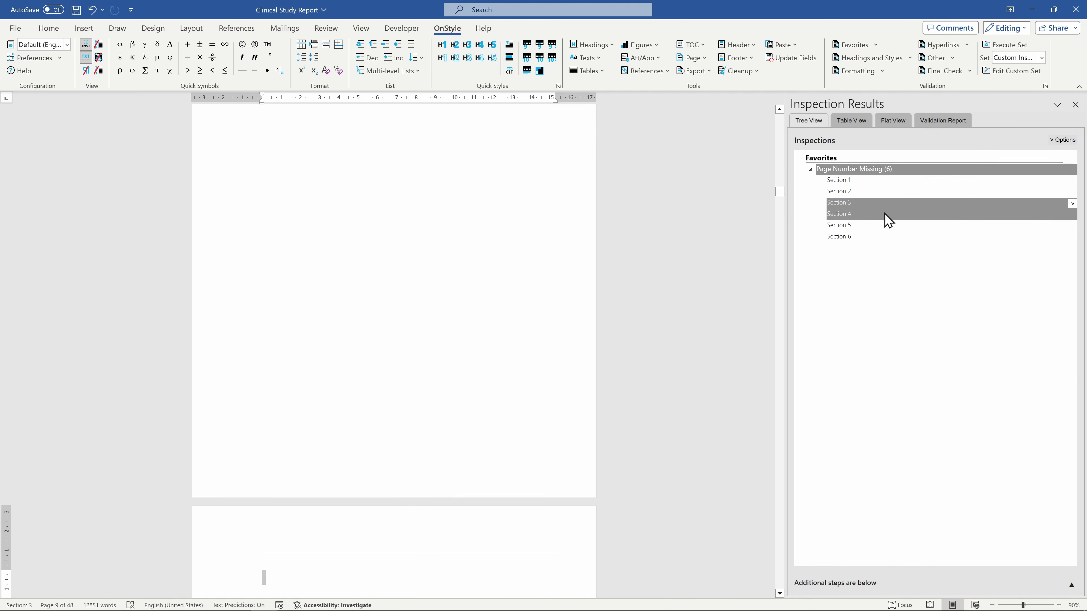
click(888, 225)
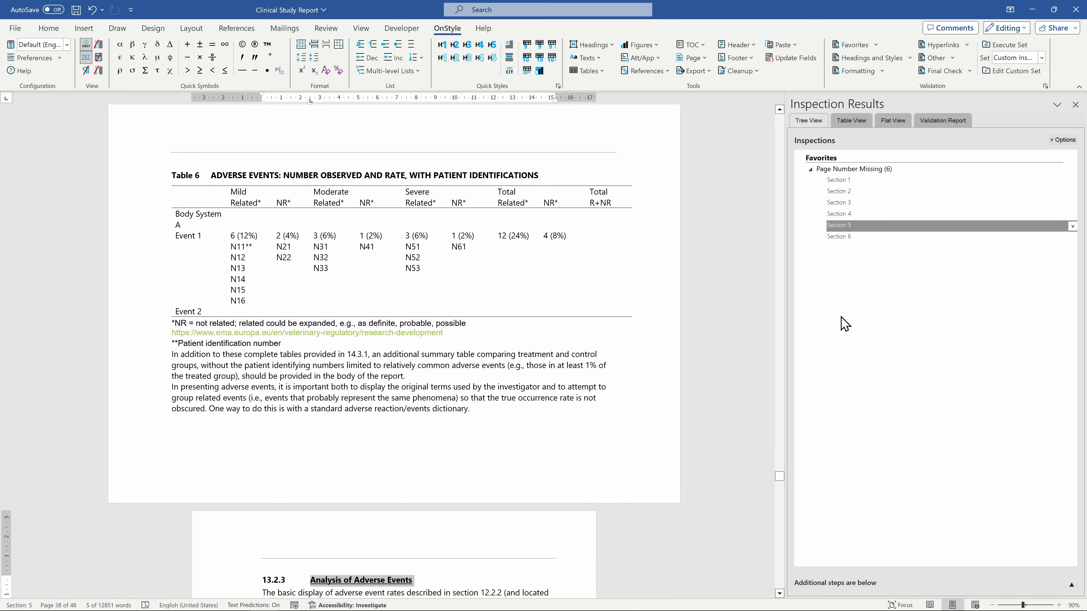
drag(783, 476, 783, 488)
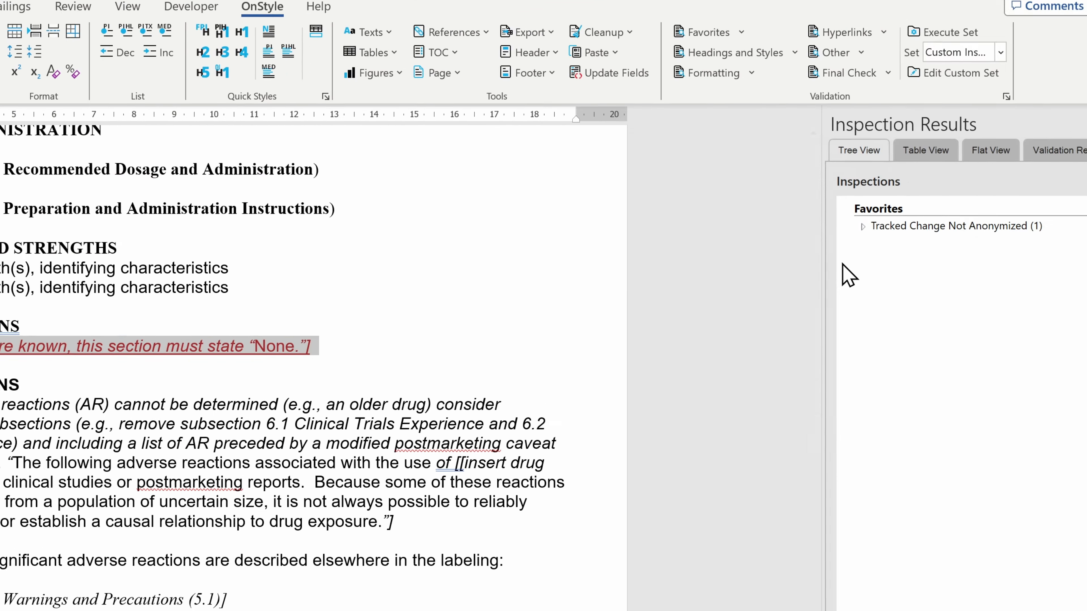
Expand Tracked Change Not Anonymized and Invalid USPI Document Structure, then select TOC section missing.
double_click(861, 231)
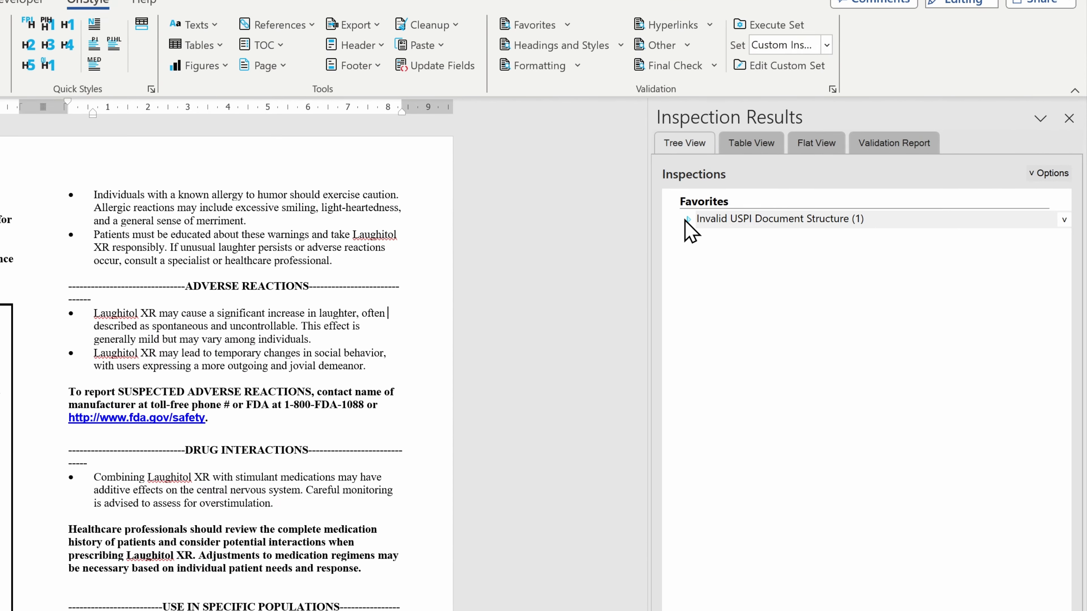
click(687, 219)
click(731, 240)
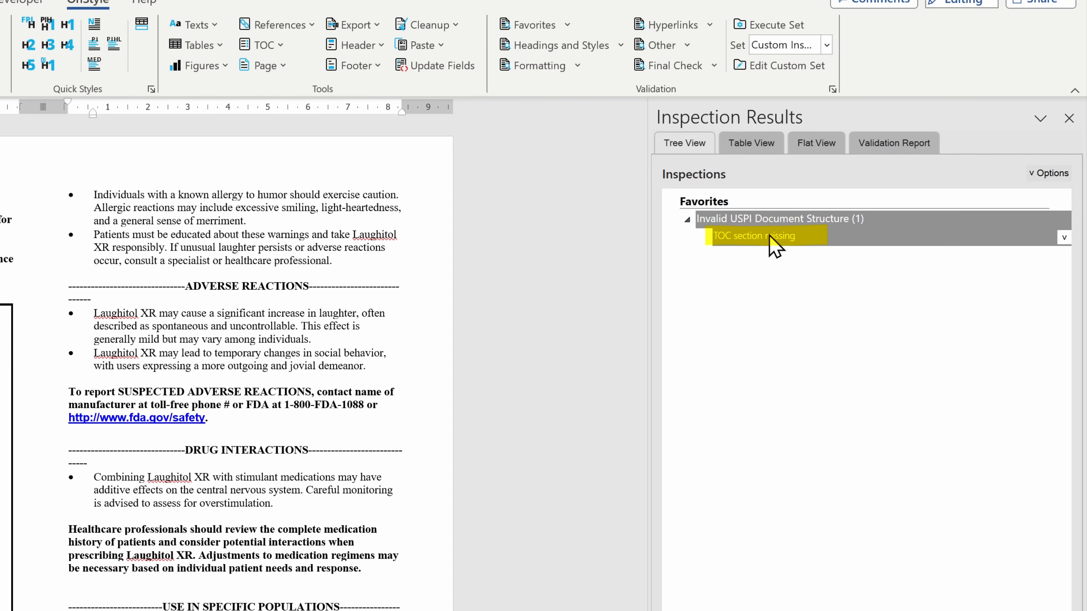
drag(642, 161, 638, 252)
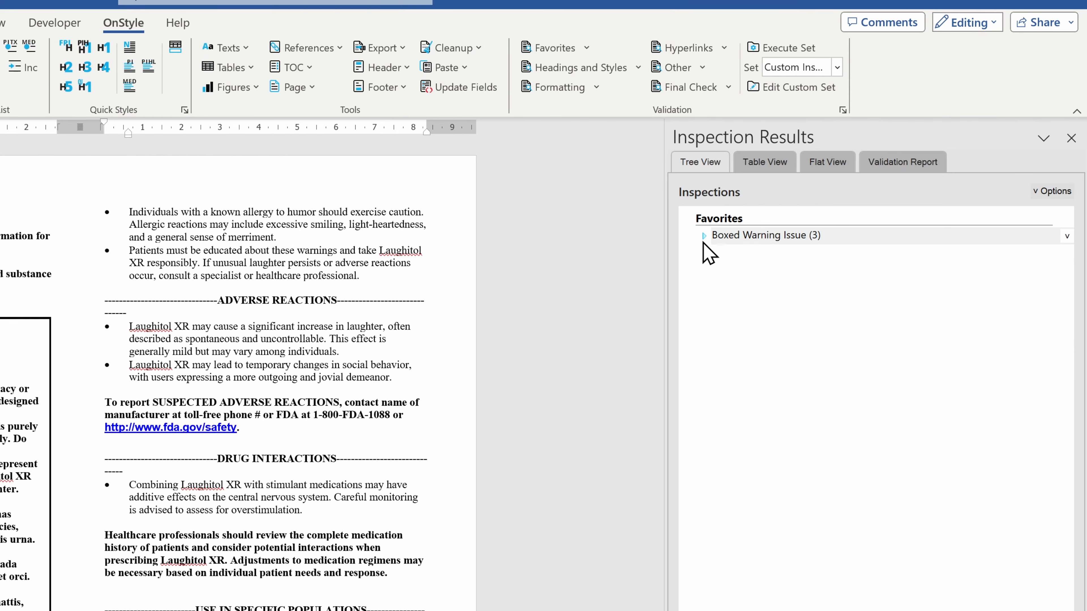
Expand Boxed Warning Issue, then visit both two-column findings and the single-column Column Number finding.
click(703, 236)
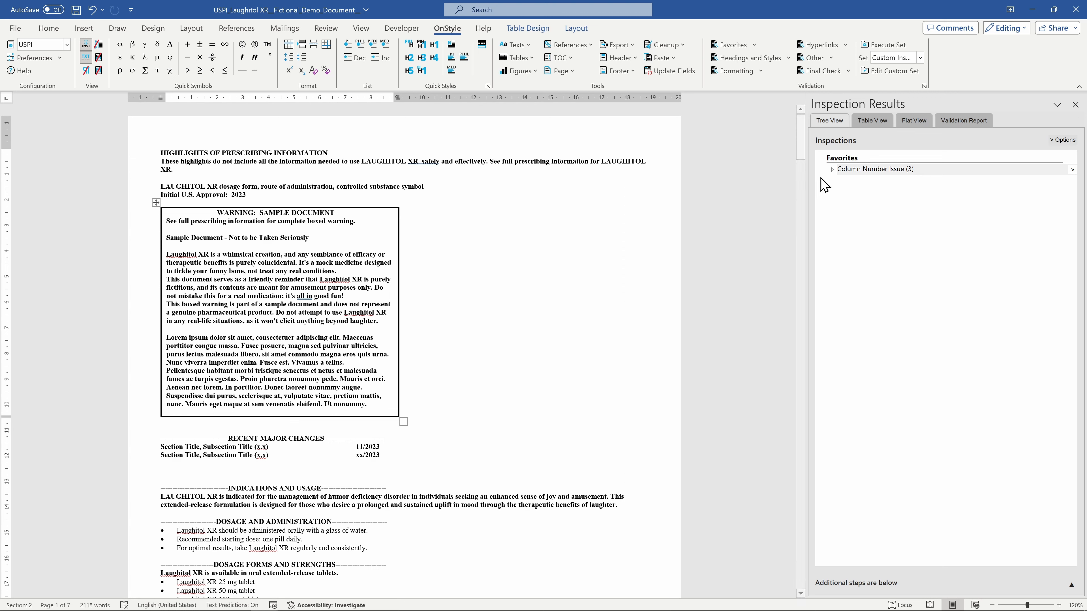
click(831, 169)
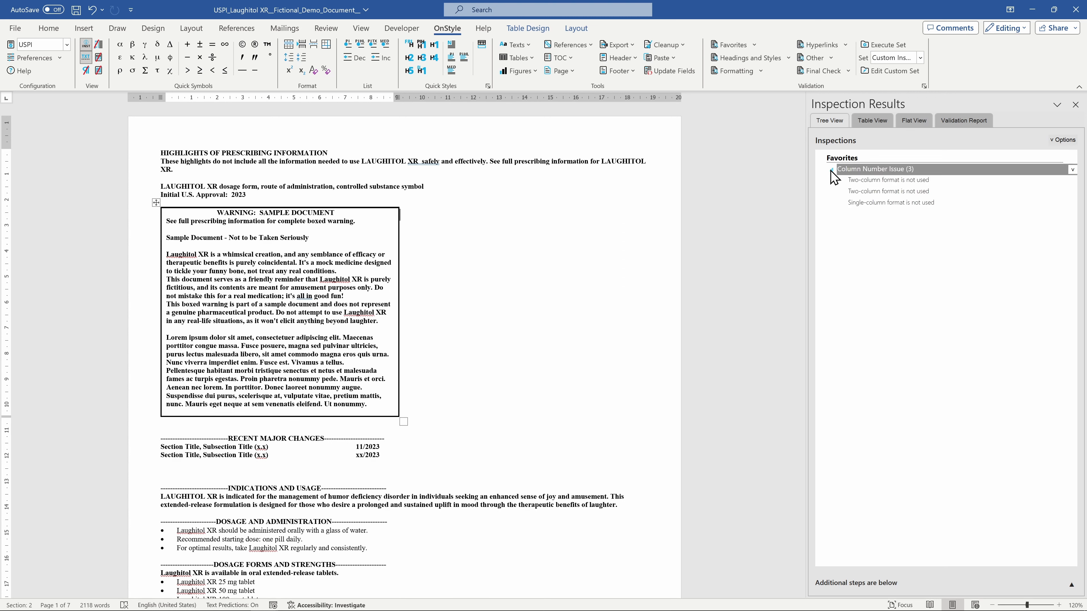
click(947, 181)
click(950, 192)
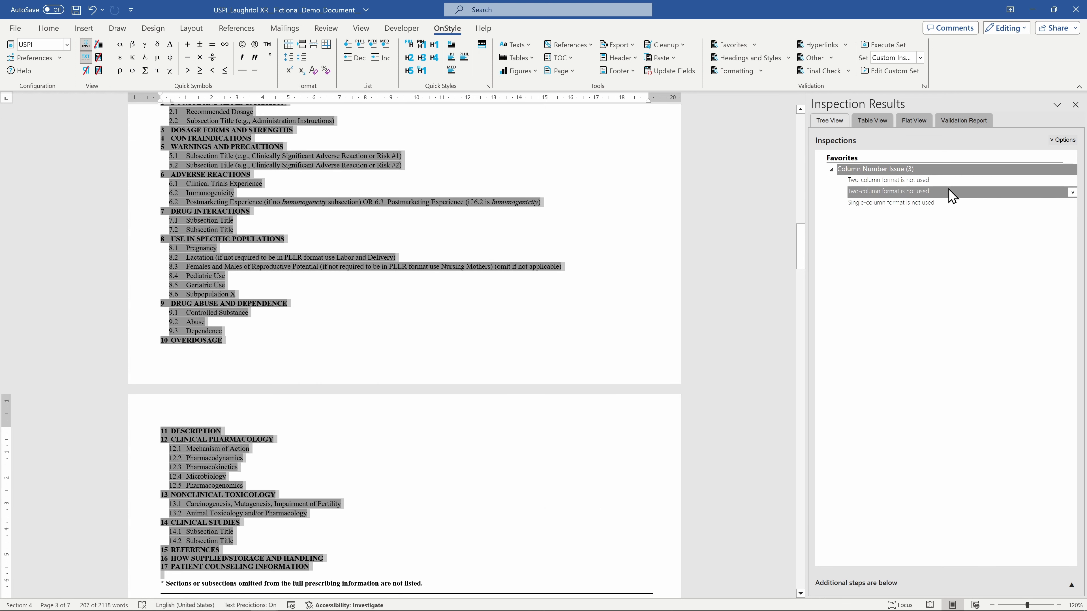
click(956, 210)
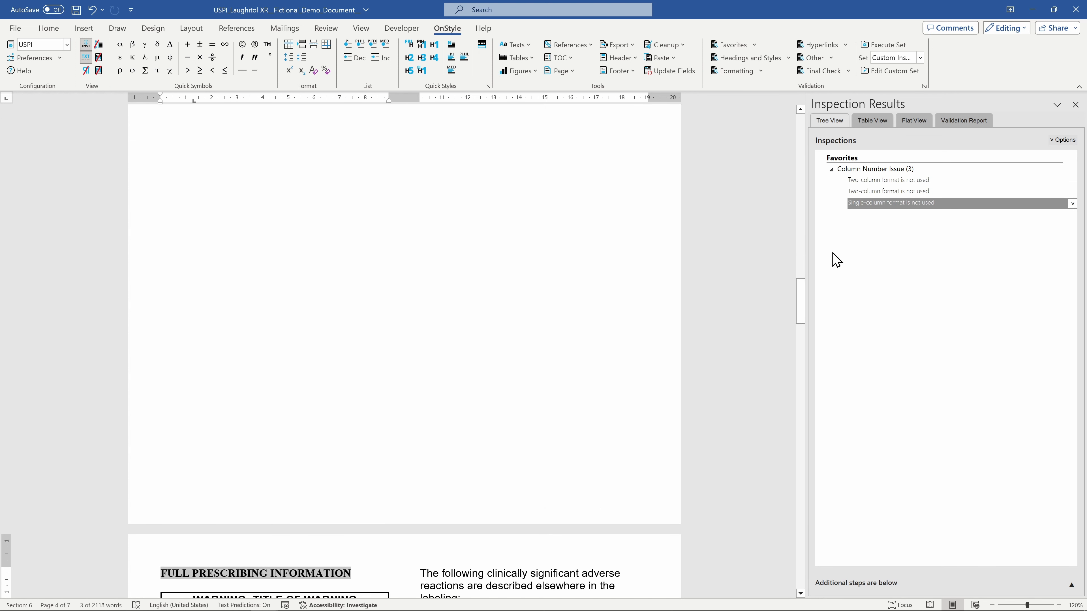
drag(801, 288, 804, 327)
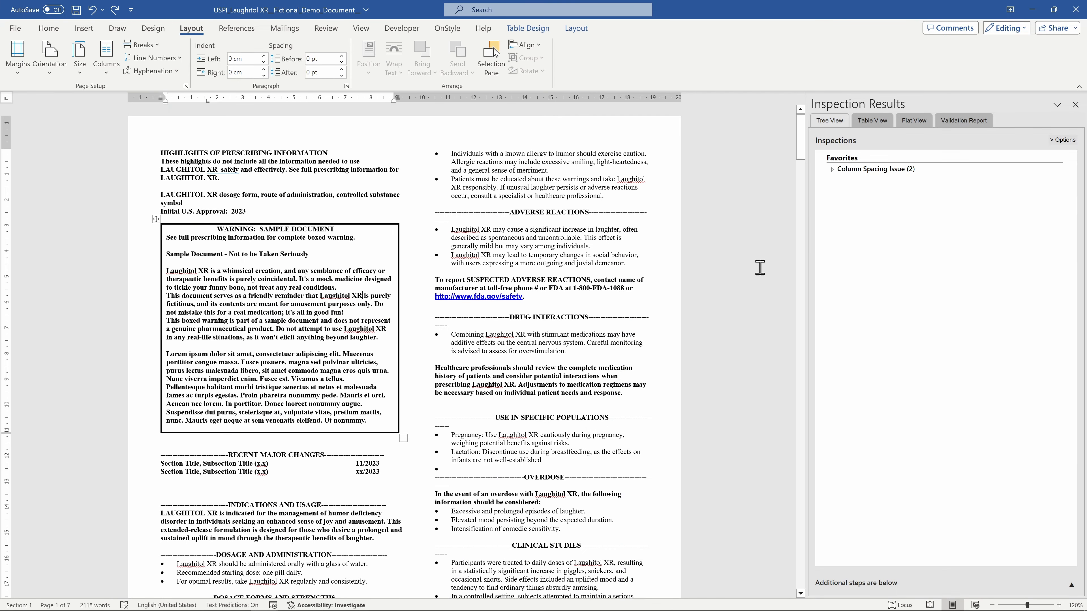
Check the spacing and unequal-width findings in More Columns, then fix all with Set Column Spacing.
click(832, 169)
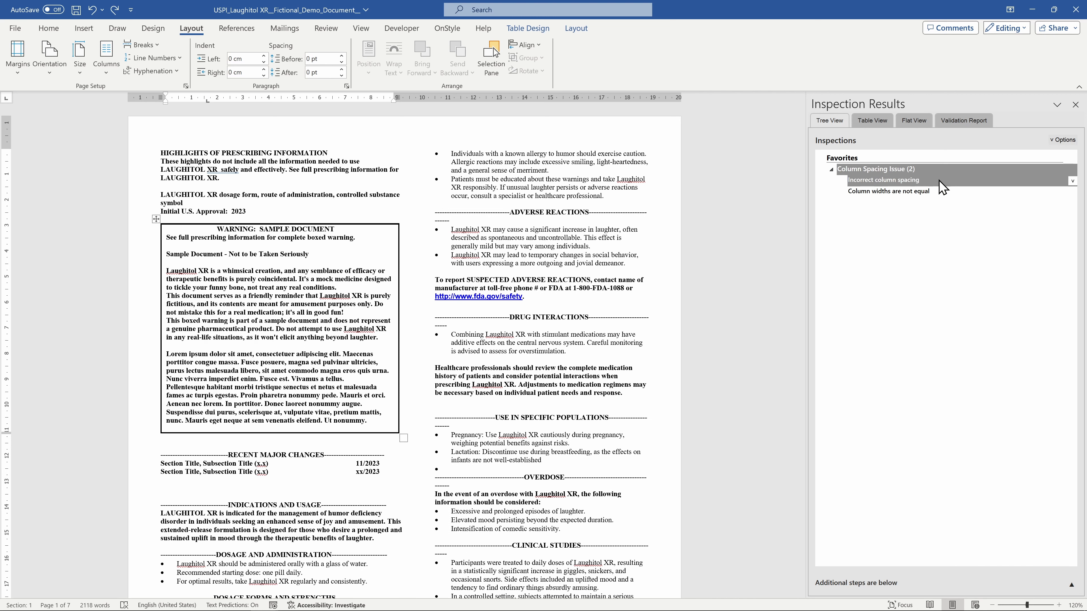
click(940, 182)
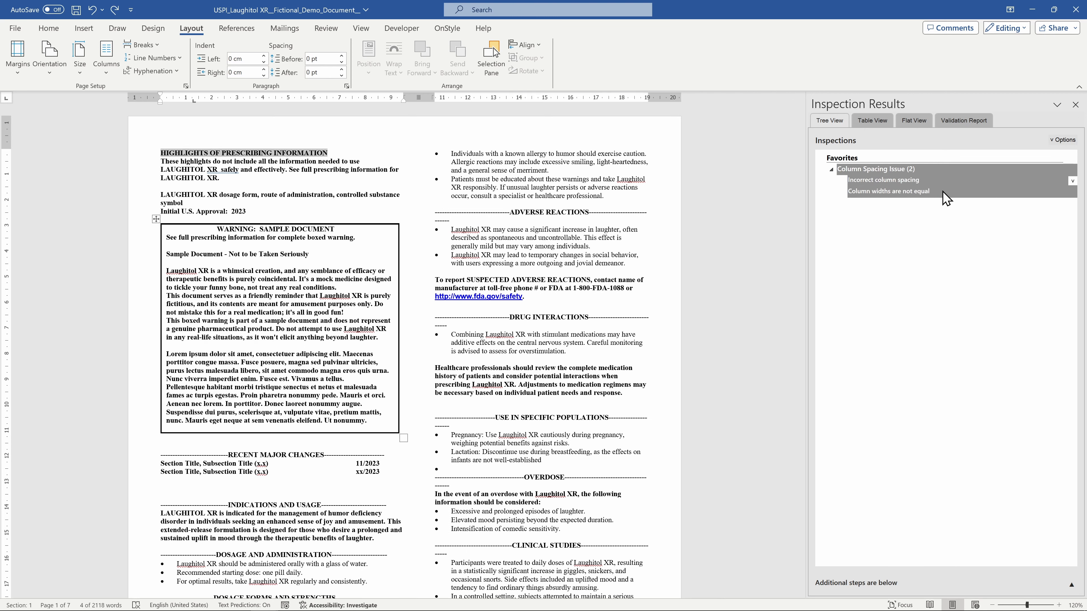
click(945, 196)
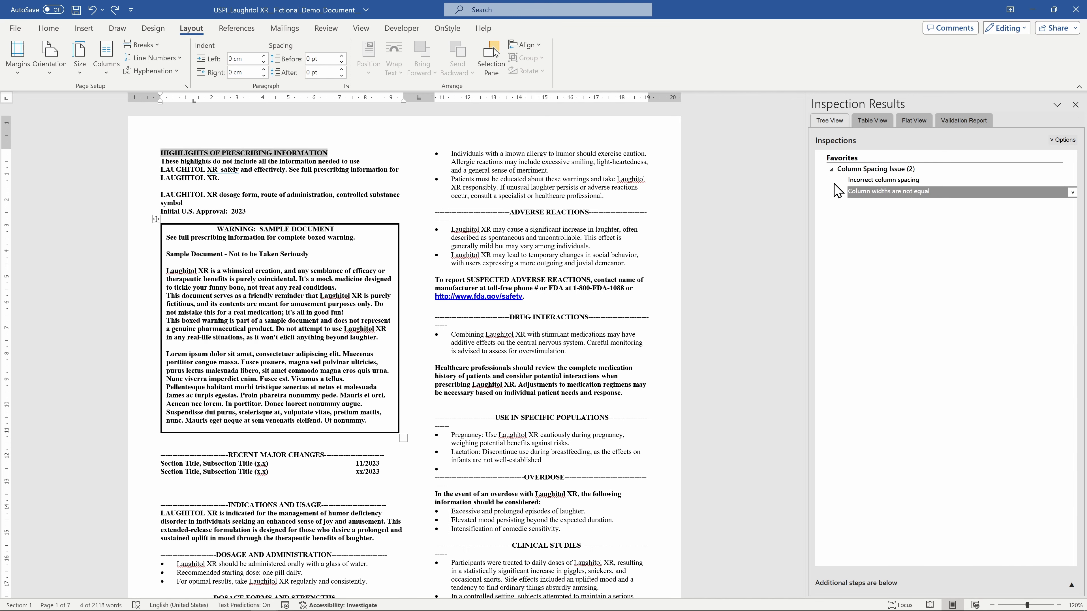
click(109, 73)
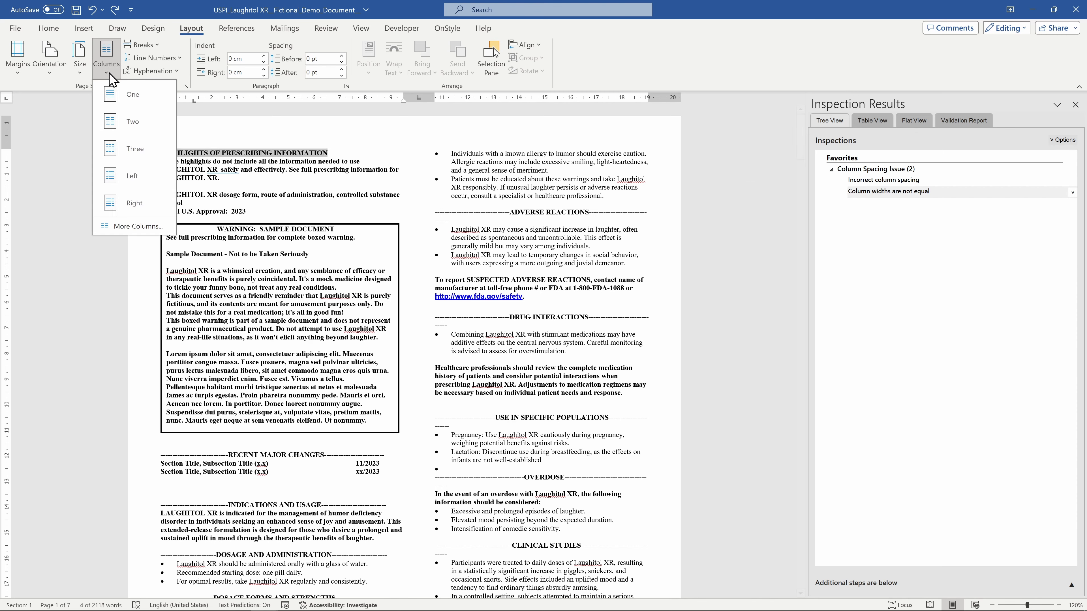
click(138, 226)
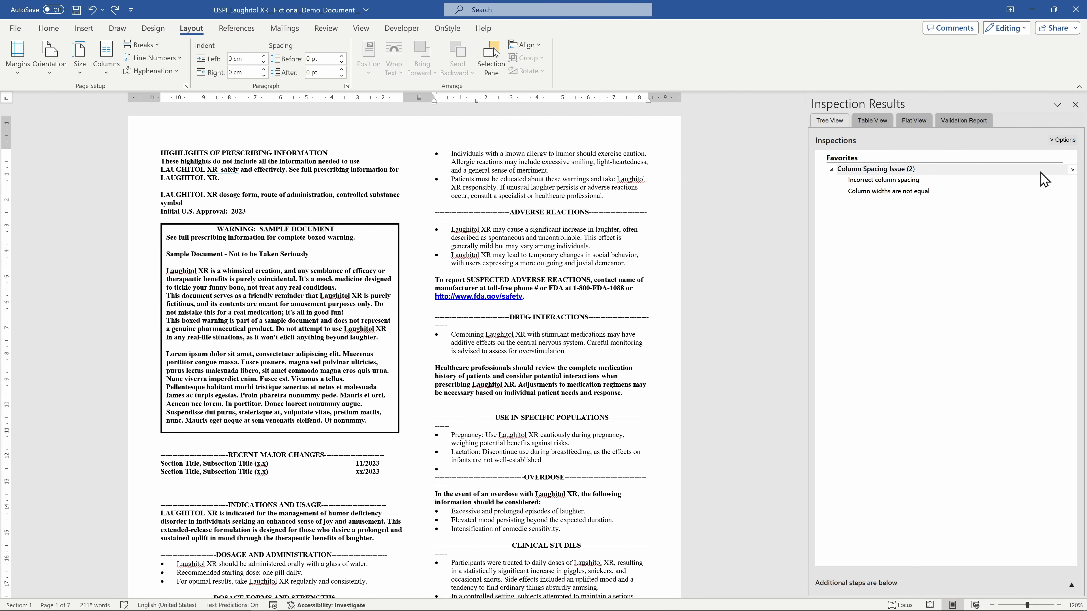
click(1070, 171)
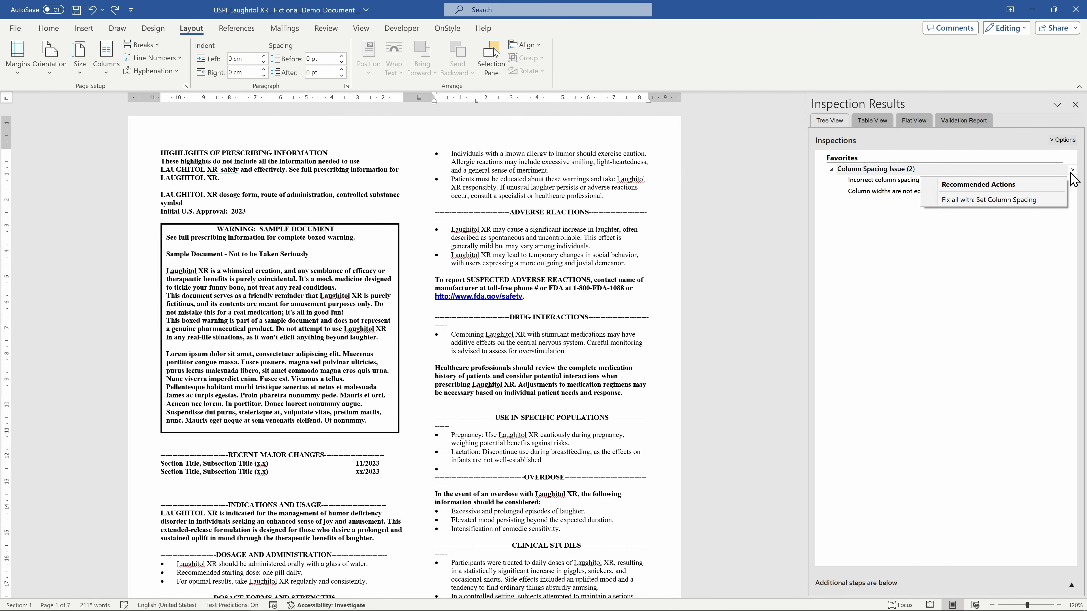
click(1044, 200)
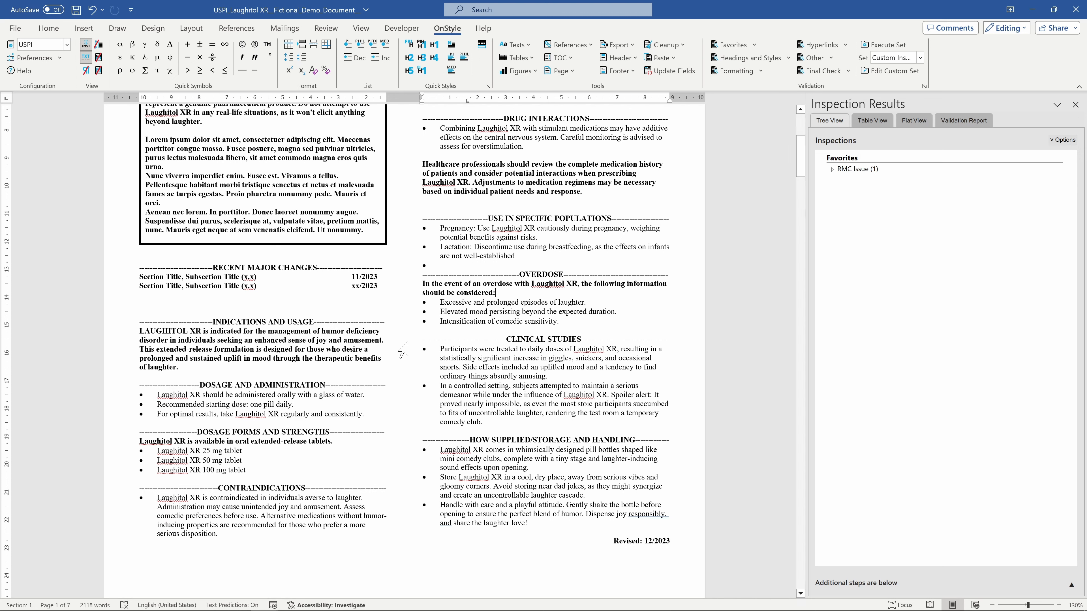
Select the RMC Issue and jump to the Recent Major Changes with incorrect RMC format.
click(831, 173)
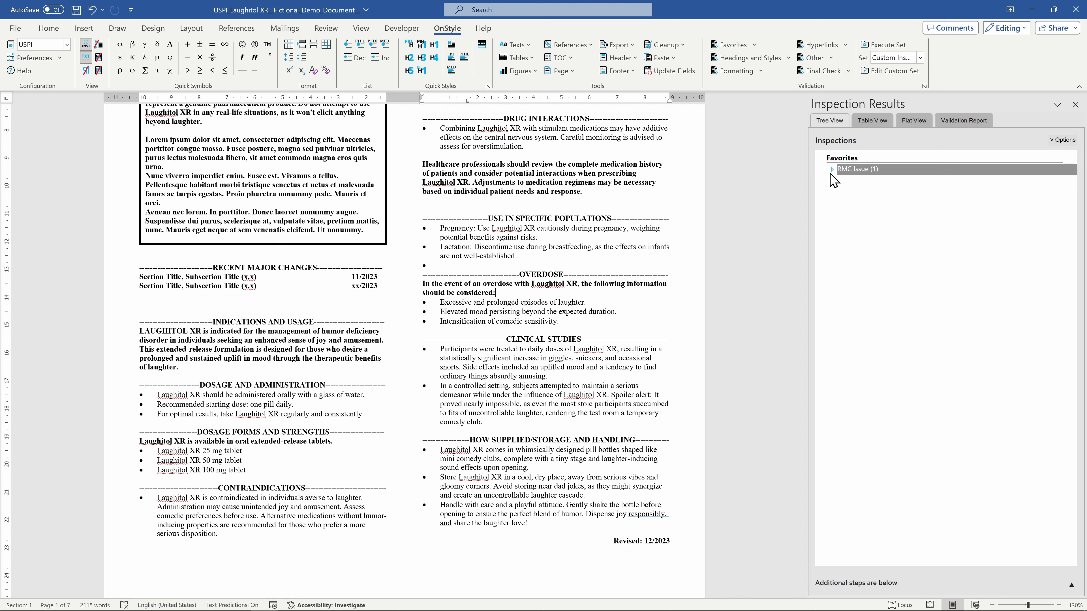
click(881, 182)
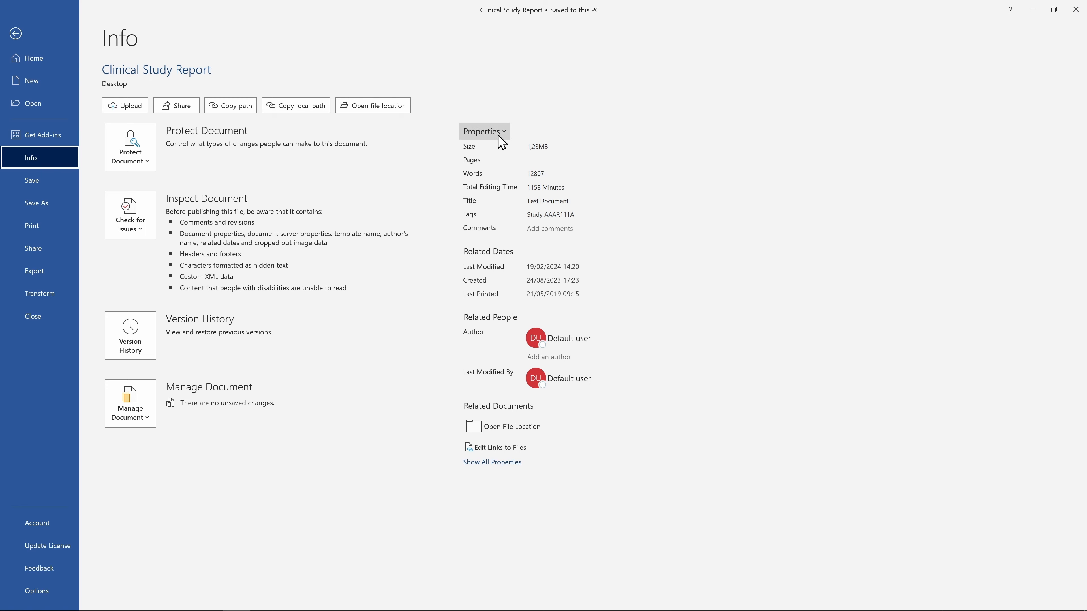
Open the report's Advanced Properties and view its Custom properties tab.
click(487, 132)
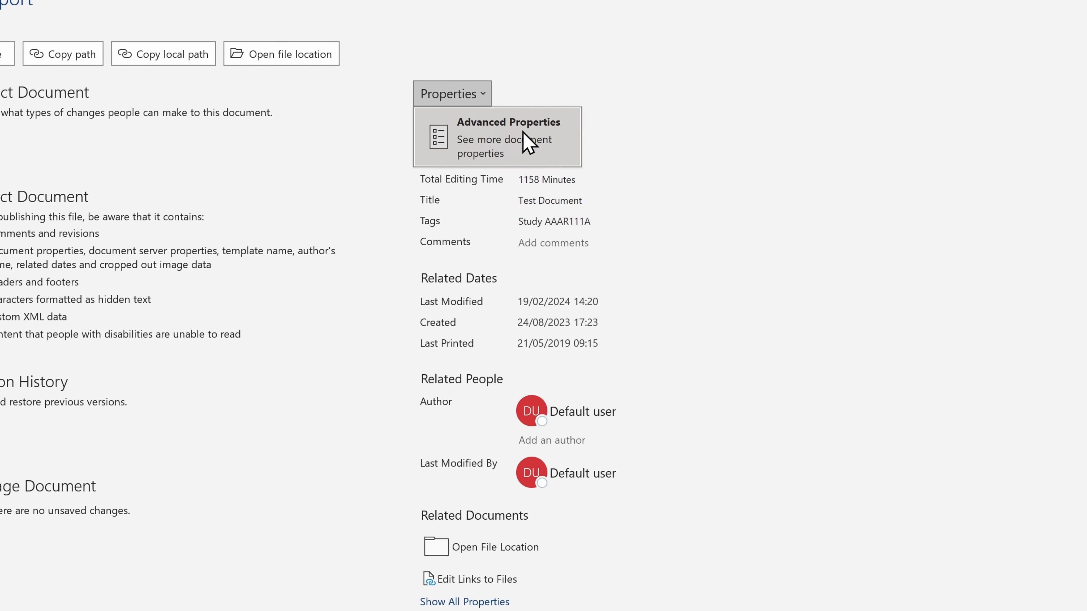
click(523, 132)
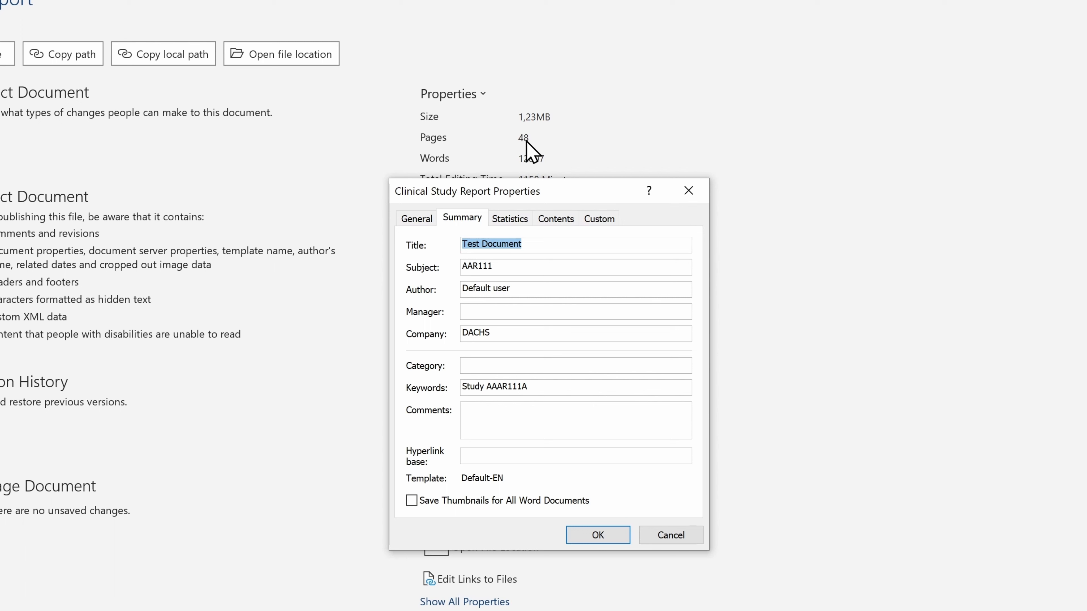
click(615, 230)
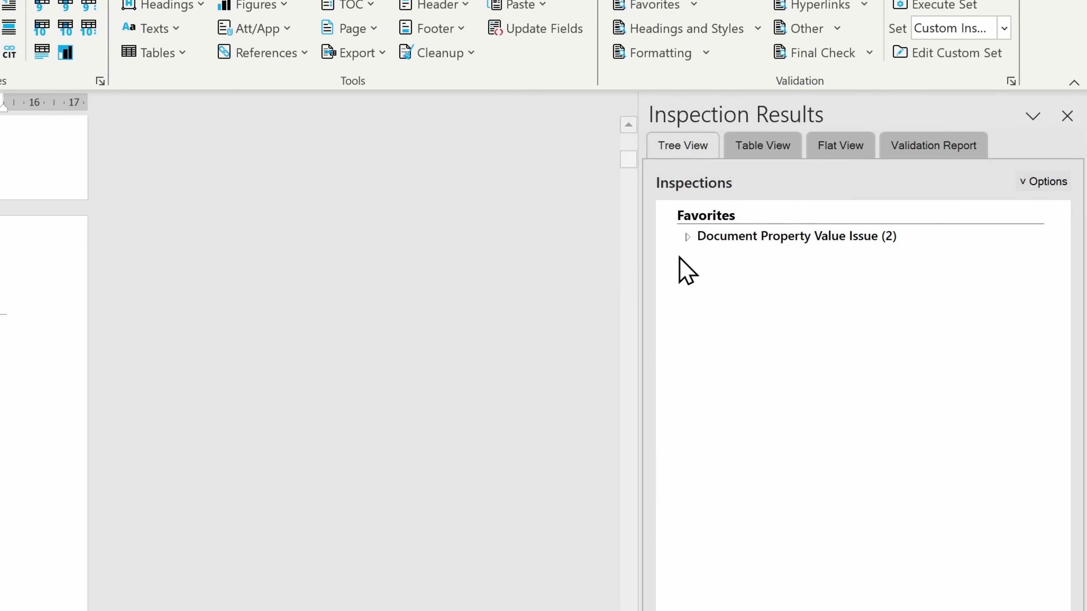
Expand Document Property Value Issue and fix the Study and Subject findings with Set Document Property.
click(873, 172)
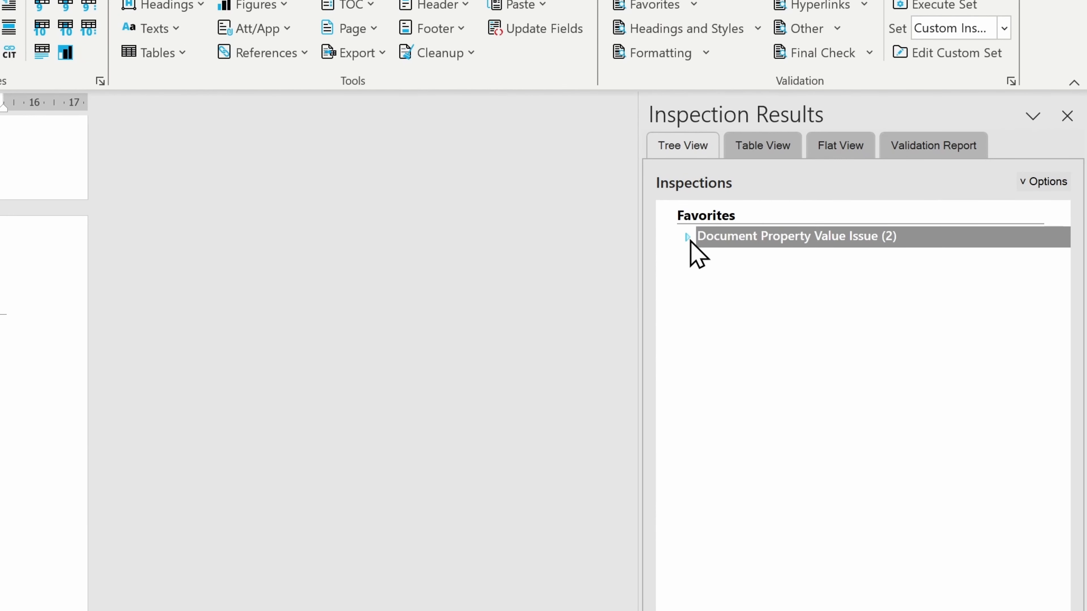
click(687, 237)
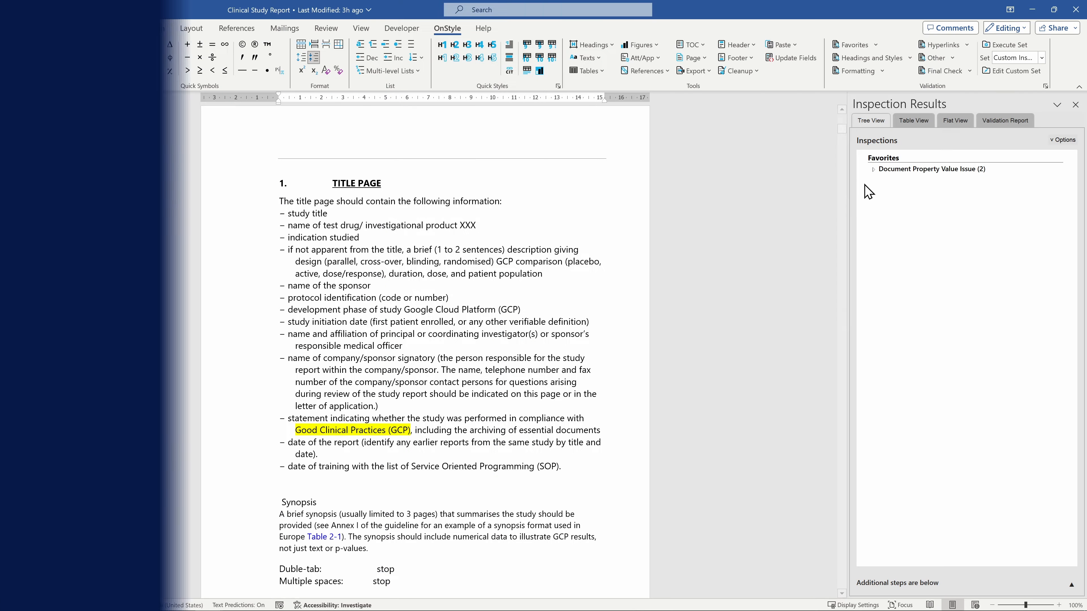
double_click(859, 177)
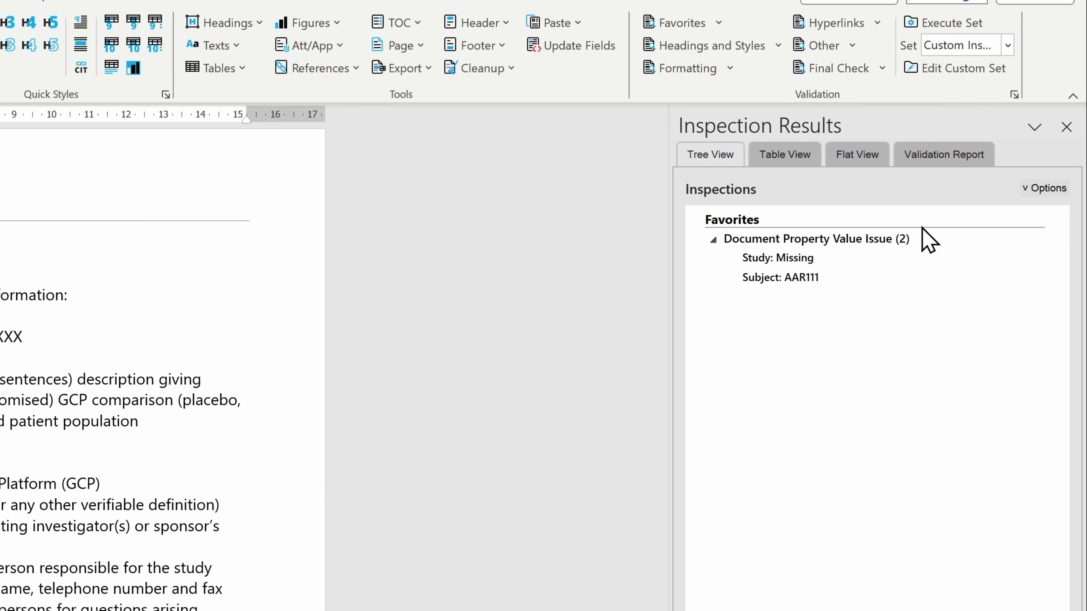
click(1061, 242)
click(1061, 241)
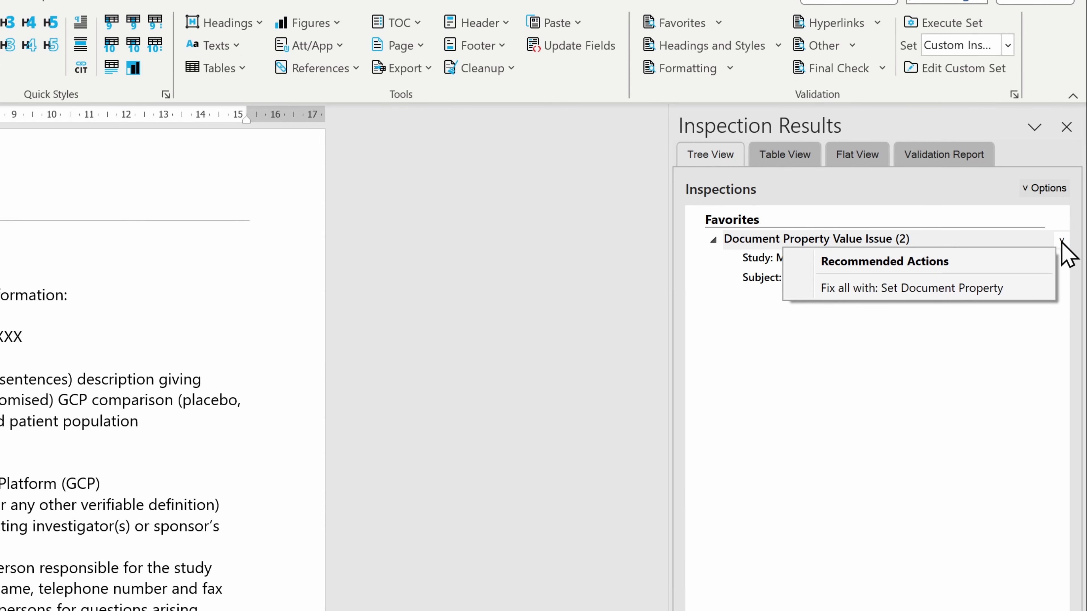
click(1026, 288)
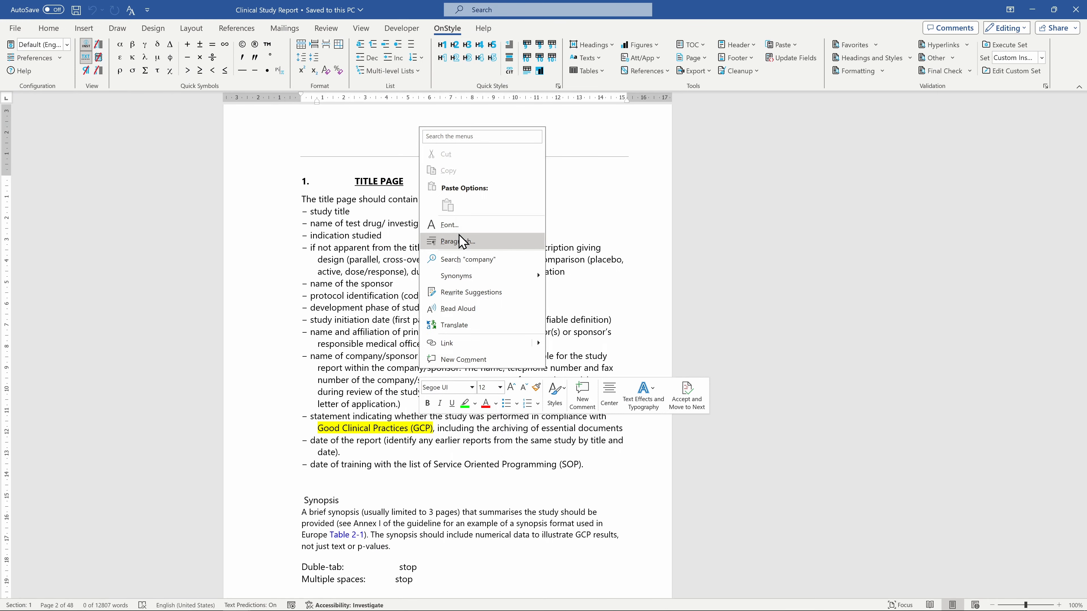
Make Segoe UI 12 pt Bold the default font for all Default-EN template documents.
click(461, 236)
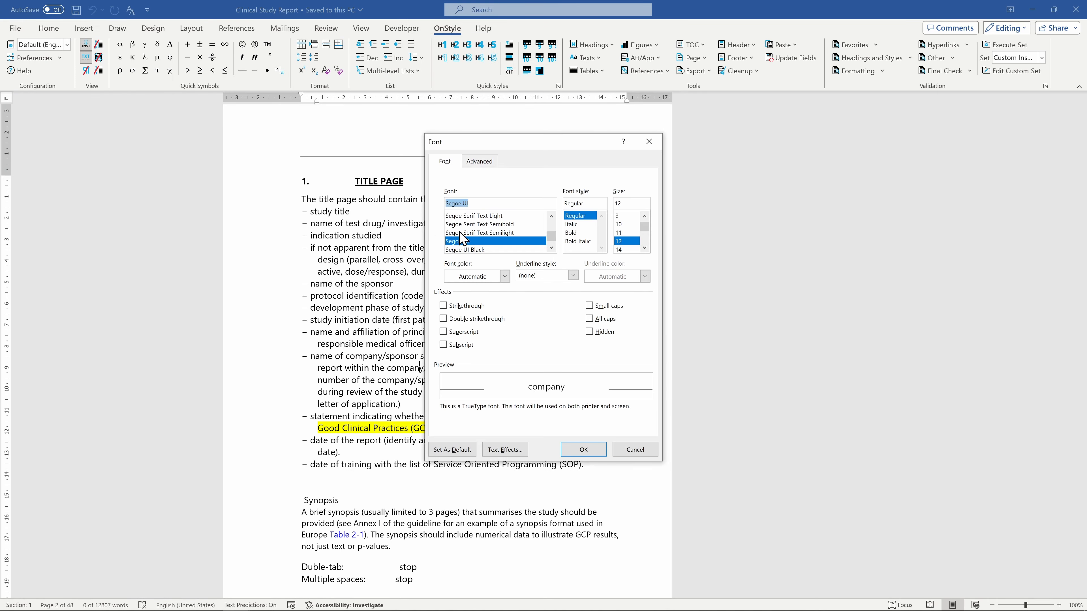
click(570, 233)
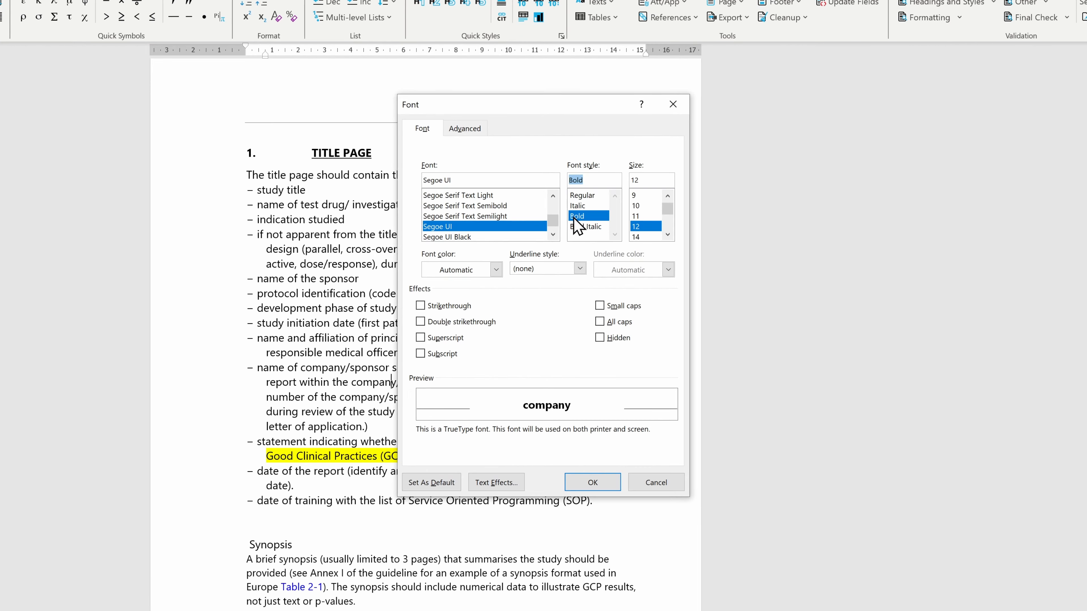
click(443, 492)
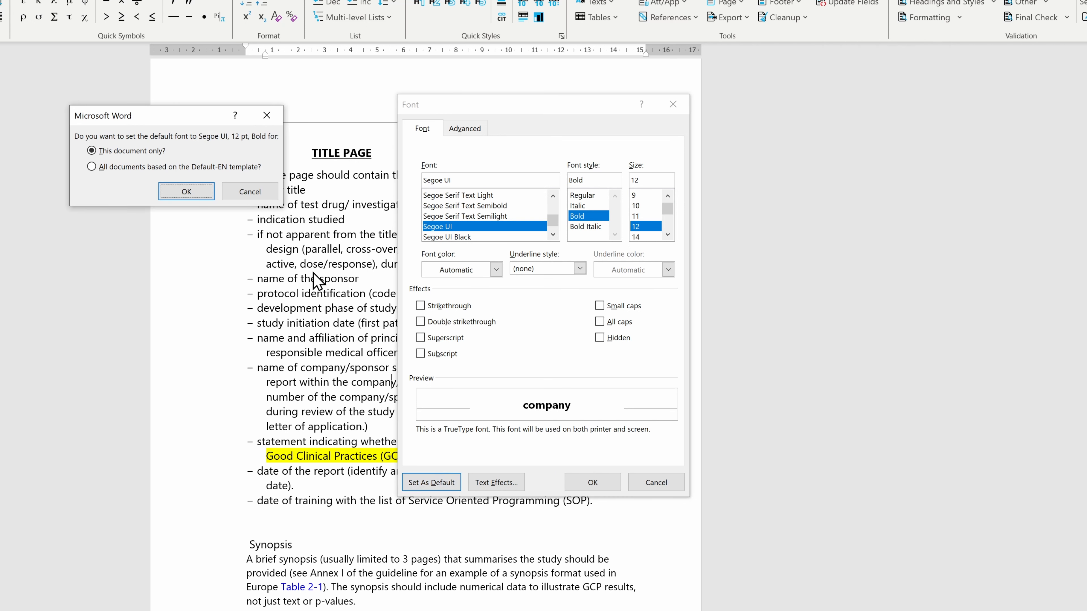
click(222, 168)
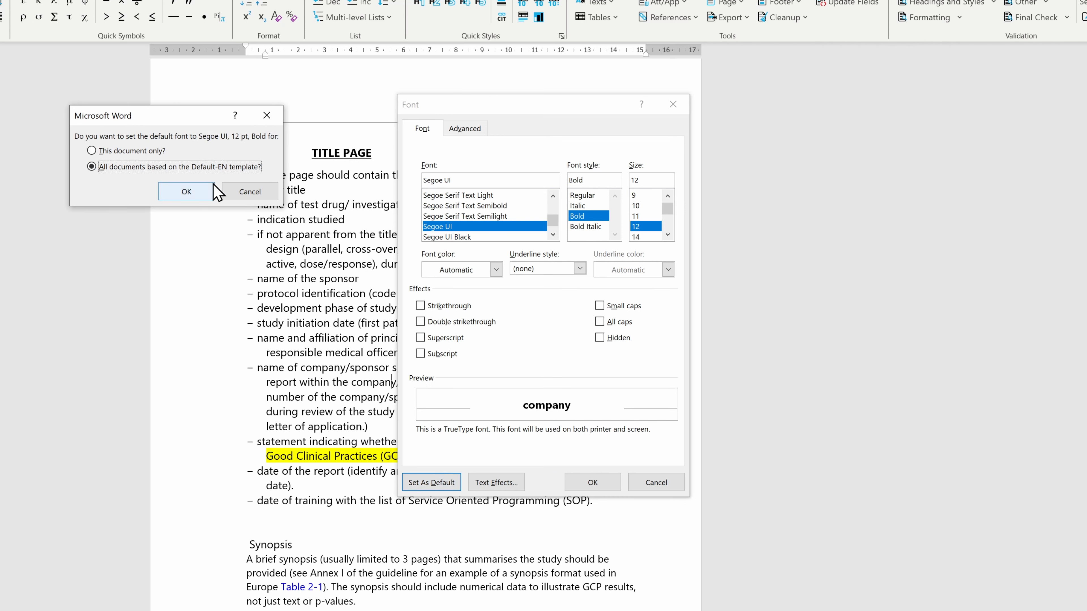
click(203, 193)
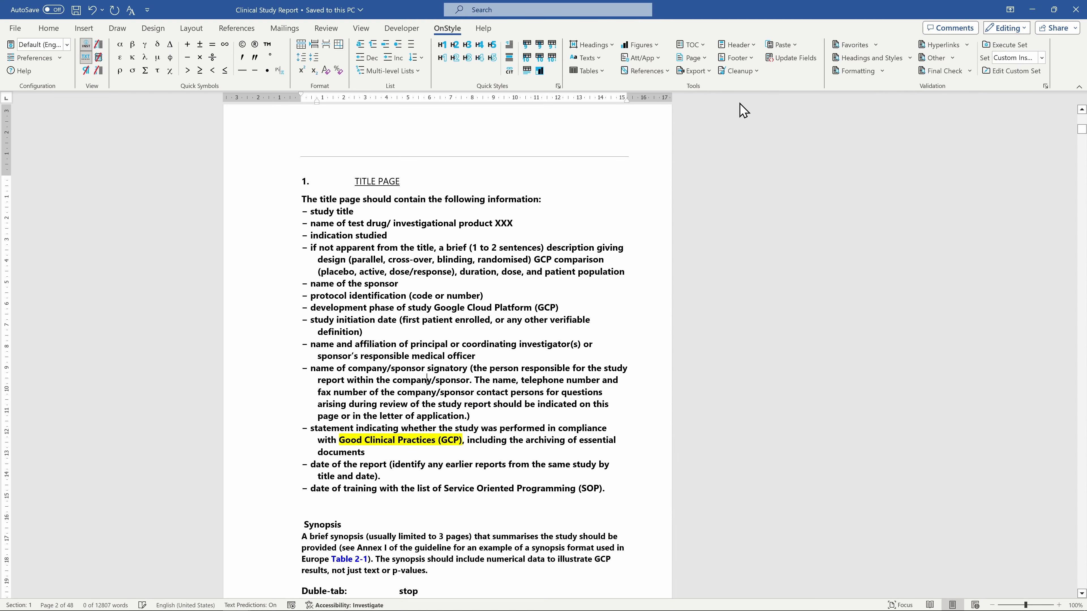
Run the Favorites inspection and expand DocDefaults Present > Run Properties to reveal Bold.
click(841, 48)
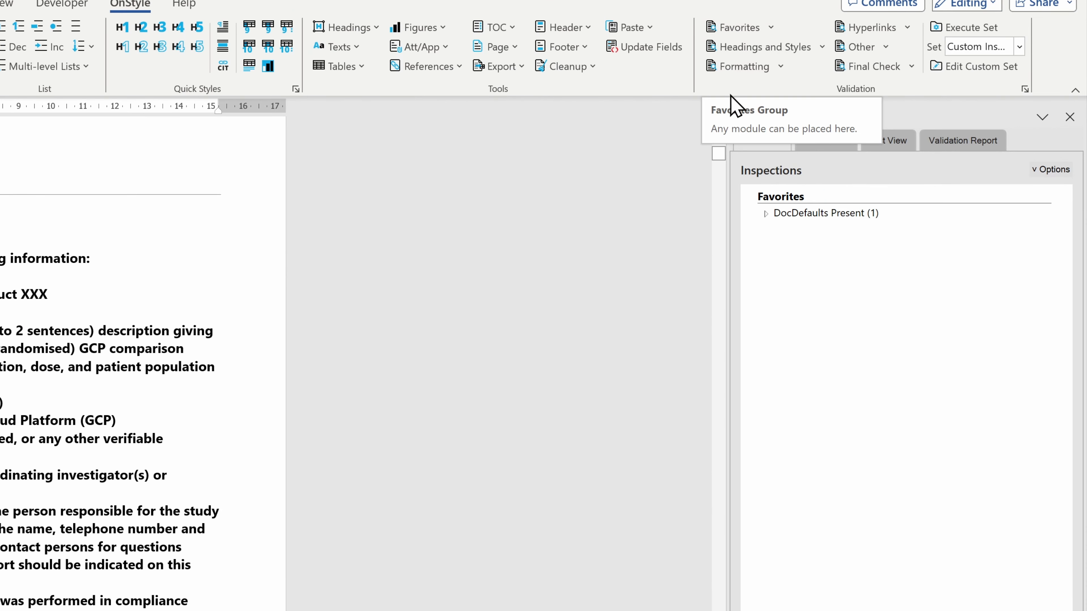
click(765, 215)
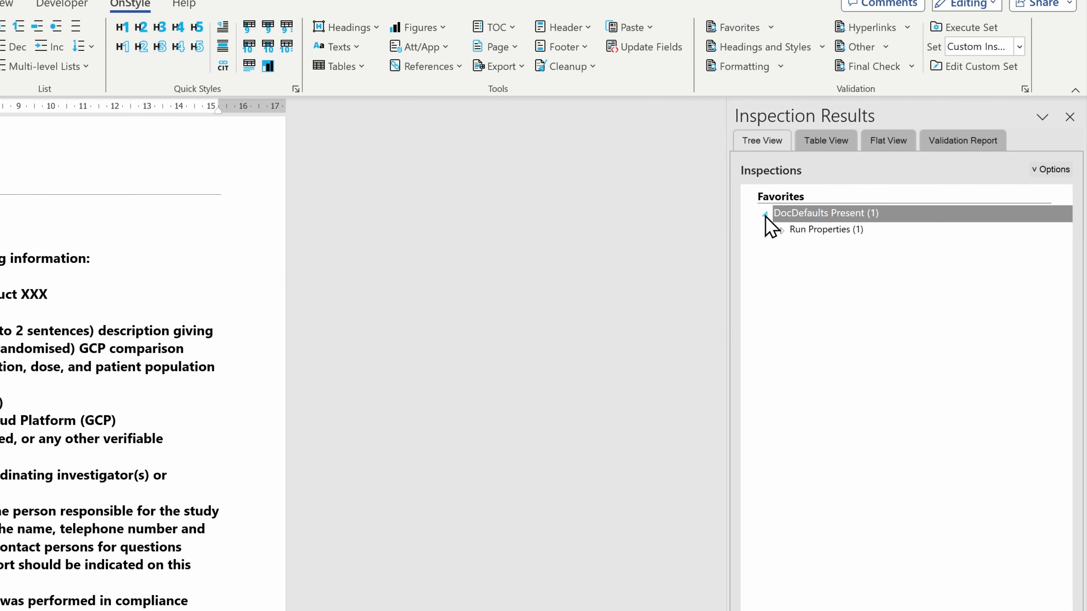
click(781, 231)
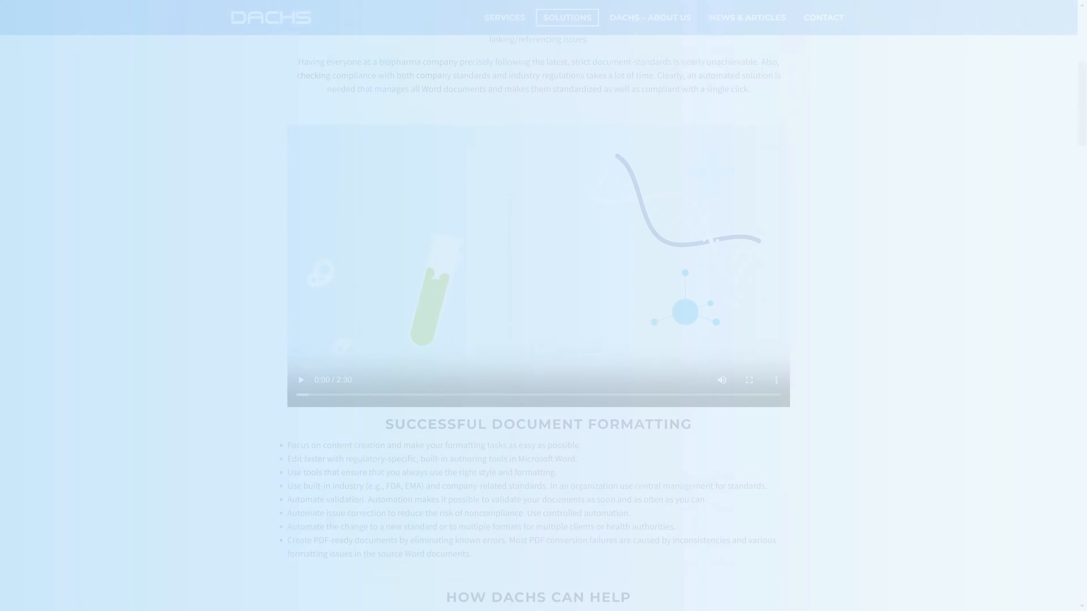
scroll(544, 342, down, 10)
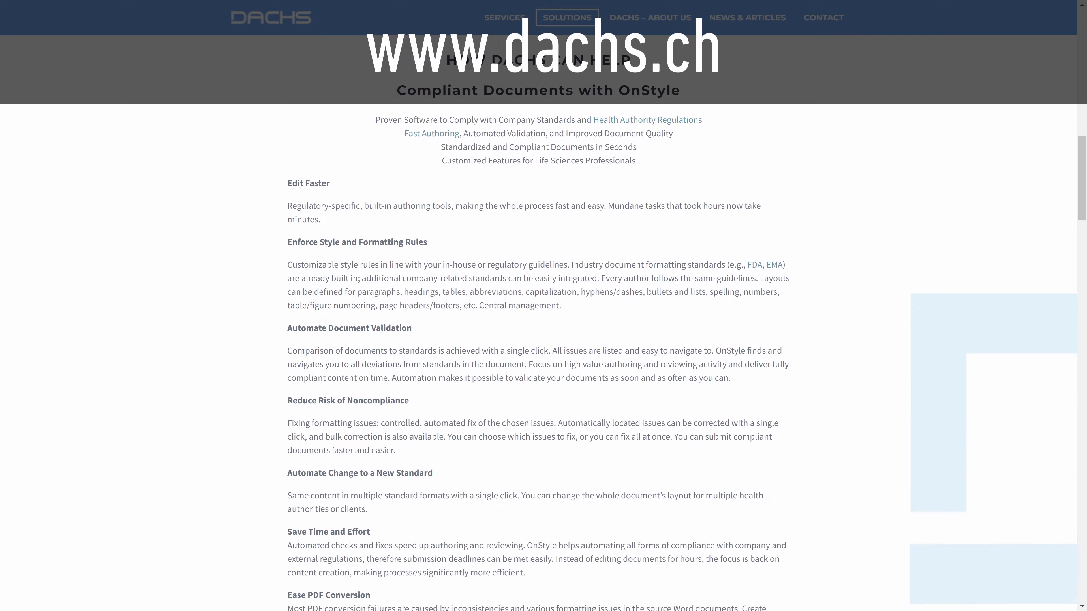
scroll(543, 343, down, 15)
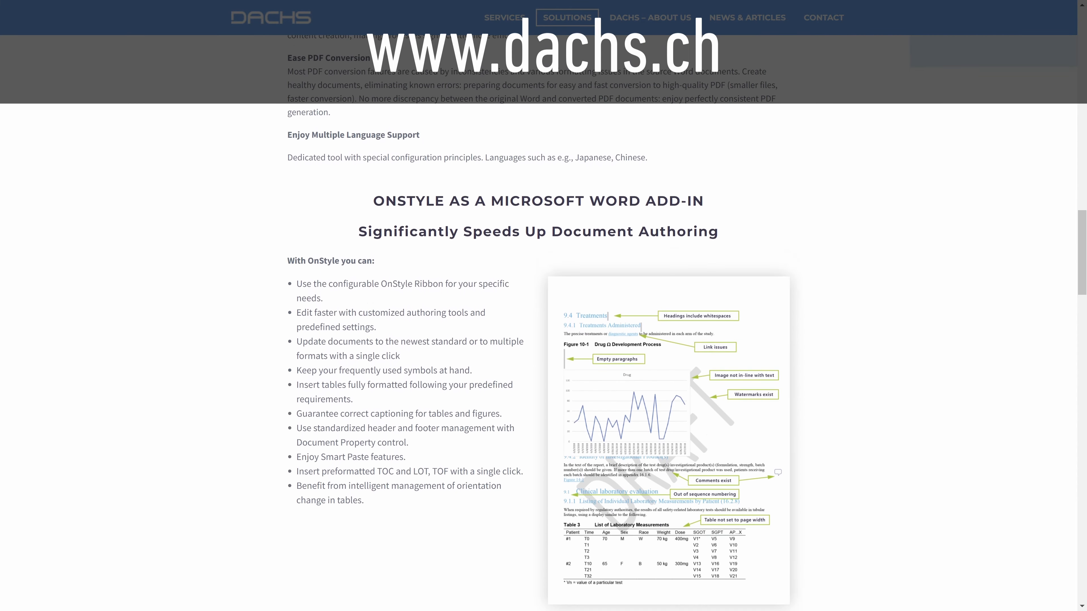
scroll(543, 343, down, 15)
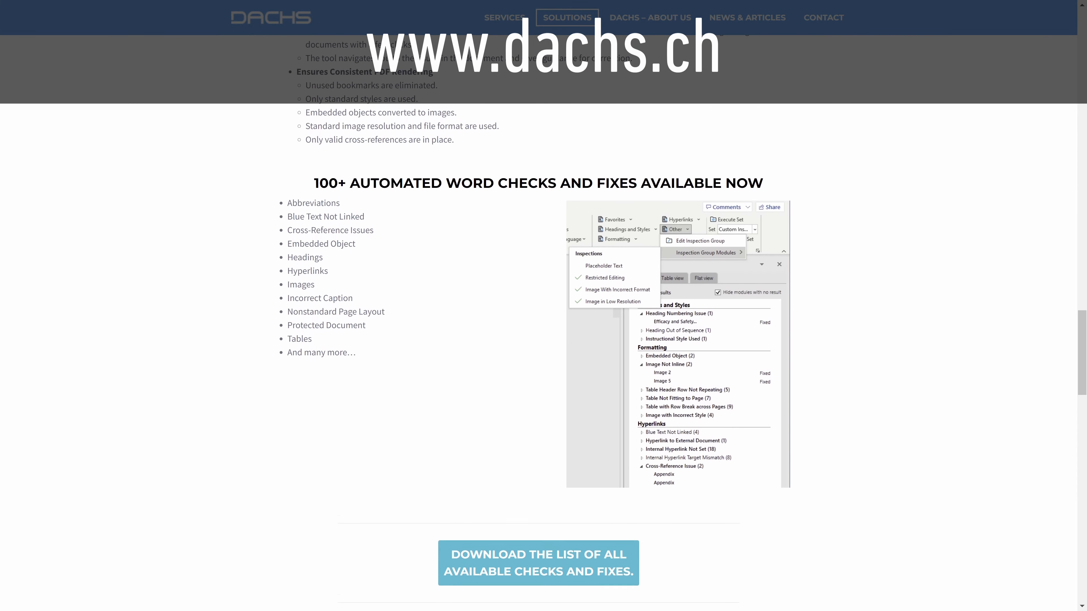
scroll(543, 343, down, 15)
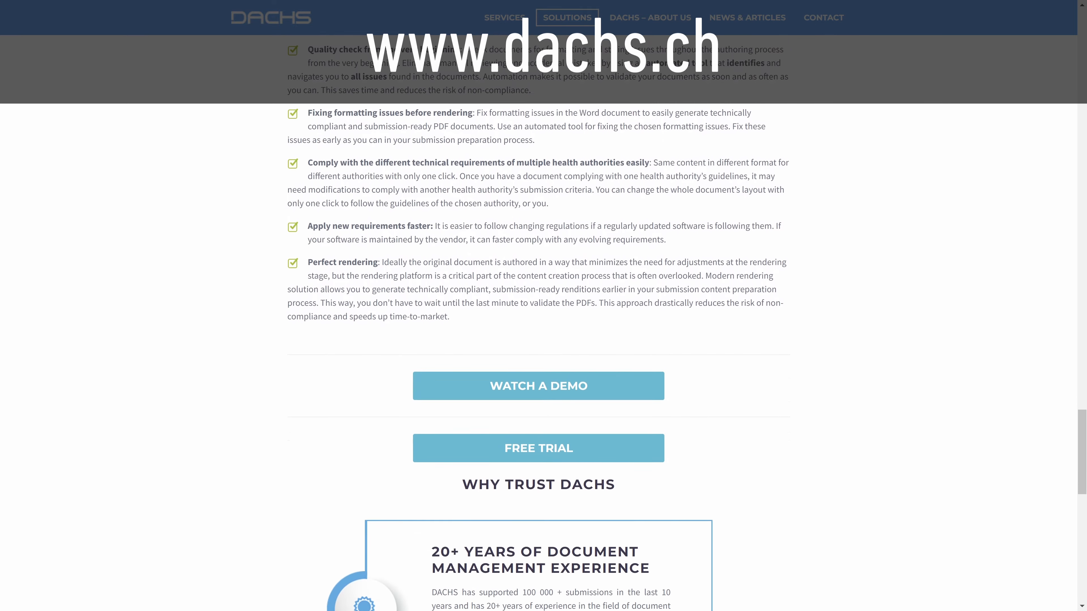
scroll(543, 342, down, 5)
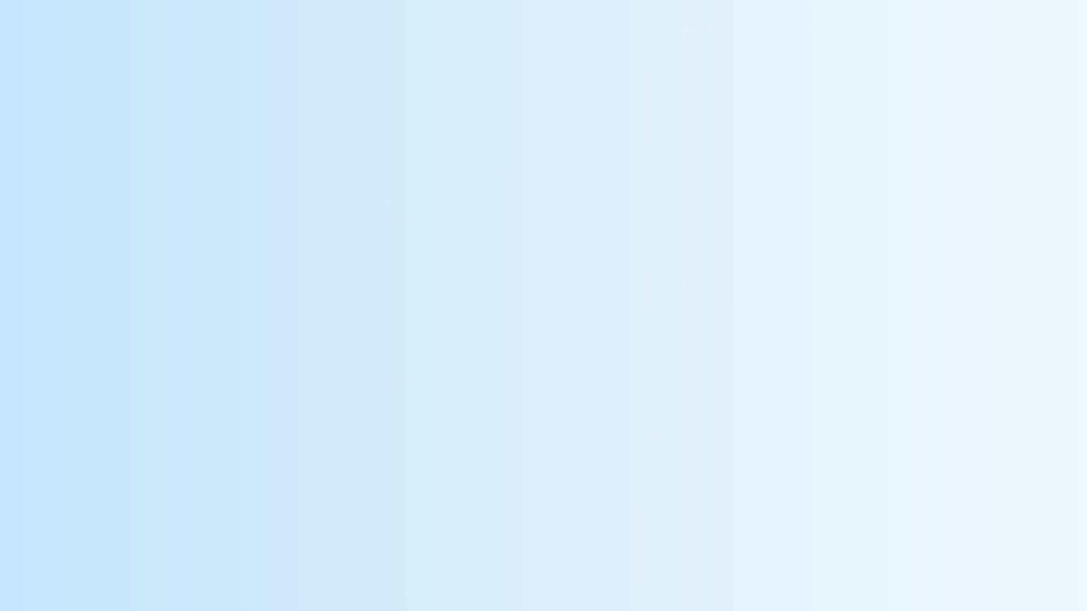